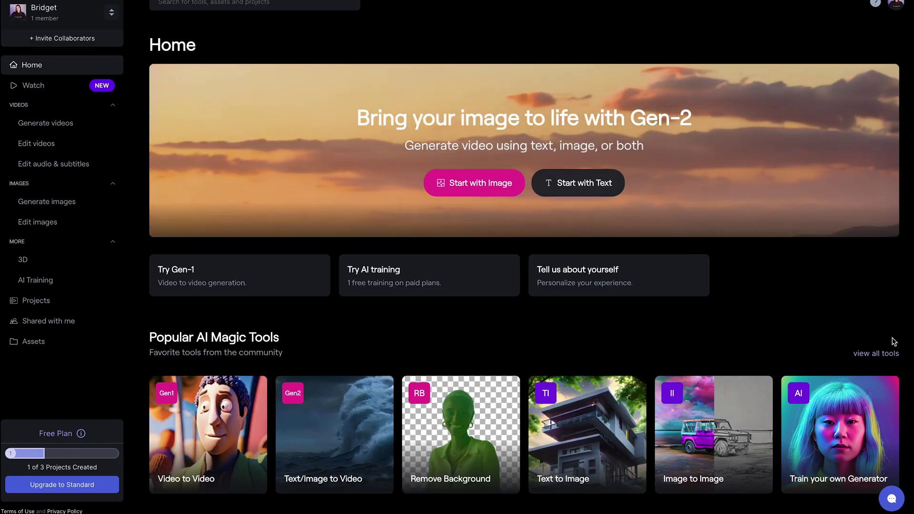
Open the Inpainting editor from the full list of AI magic tools
left_click(888, 358)
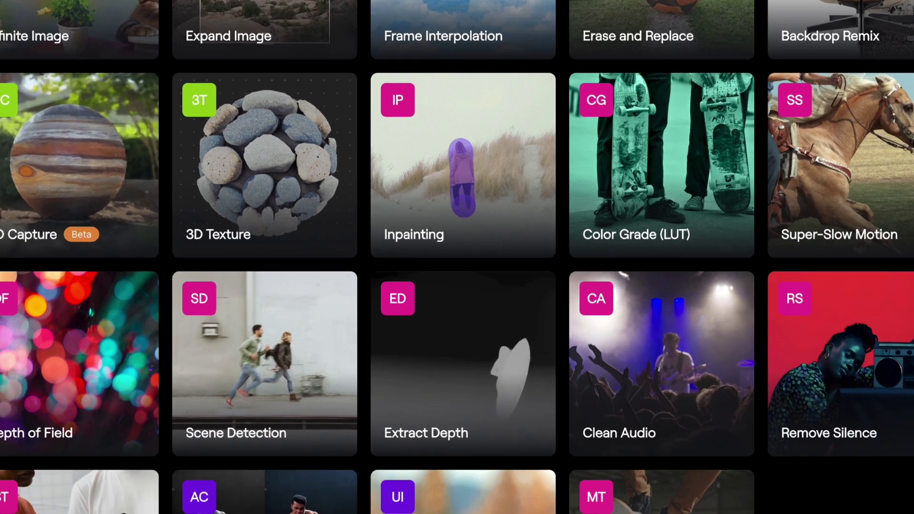
mouse_move(511, 168)
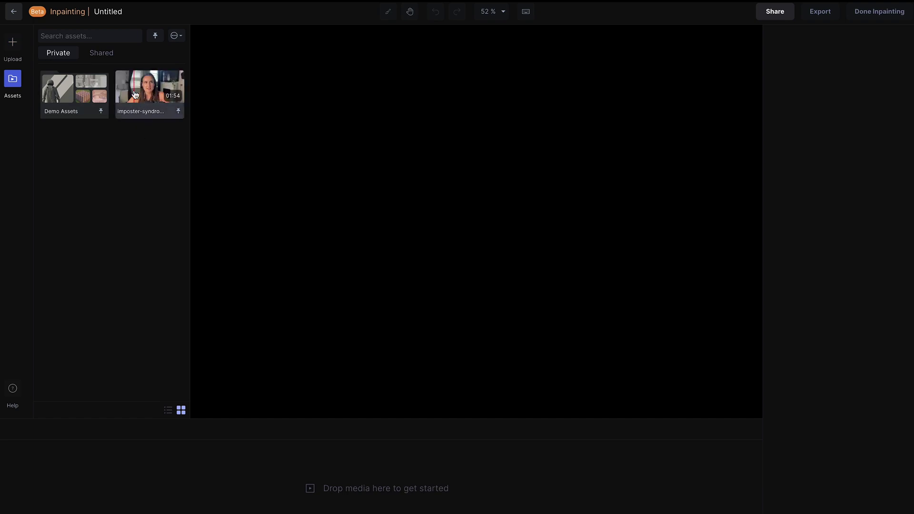
Load the talking-head video onto the Inpainting canvas and brush over the whole plant
left_click_drag(134, 94, 351, 155)
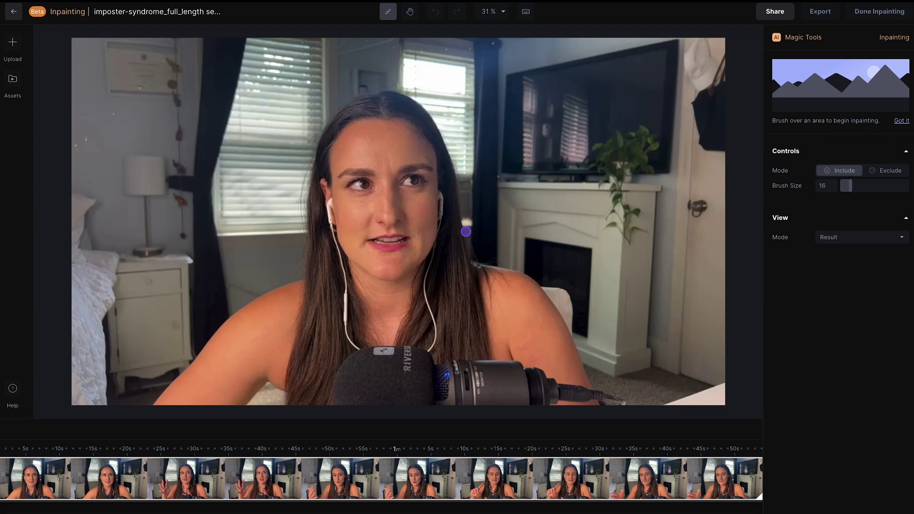
mouse_move(614, 132)
left_mouse_down()
mouse_move(587, 149)
mouse_move(601, 161)
mouse_move(614, 234)
mouse_move(629, 236)
mouse_move(626, 202)
left_mouse_up()
mouse_move(636, 170)
left_mouse_down()
mouse_move(655, 134)
mouse_move(615, 131)
mouse_move(600, 140)
mouse_move(597, 151)
mouse_move(647, 143)
mouse_move(605, 156)
mouse_move(619, 173)
mouse_move(623, 240)
mouse_move(618, 165)
mouse_move(648, 154)
mouse_move(633, 220)
mouse_move(601, 183)
mouse_move(630, 137)
mouse_move(618, 149)
mouse_move(640, 163)
left_mouse_up()
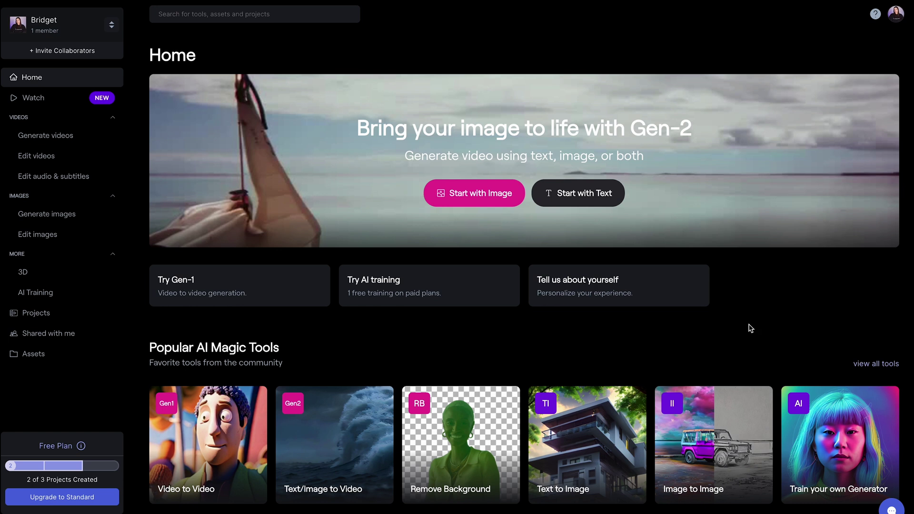
Start Remove Background with the talking-head video loaded onto the Green Screen canvas
left_click(469, 443)
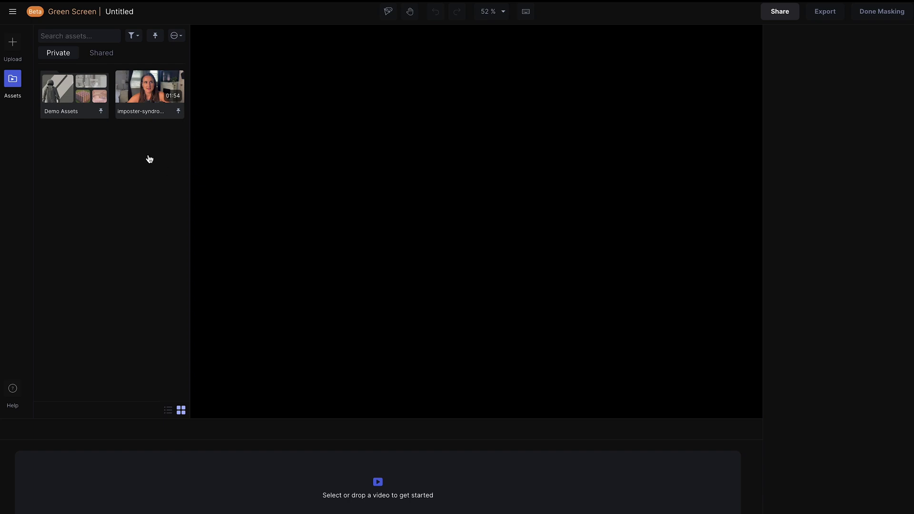
left_click_drag(150, 108, 376, 190)
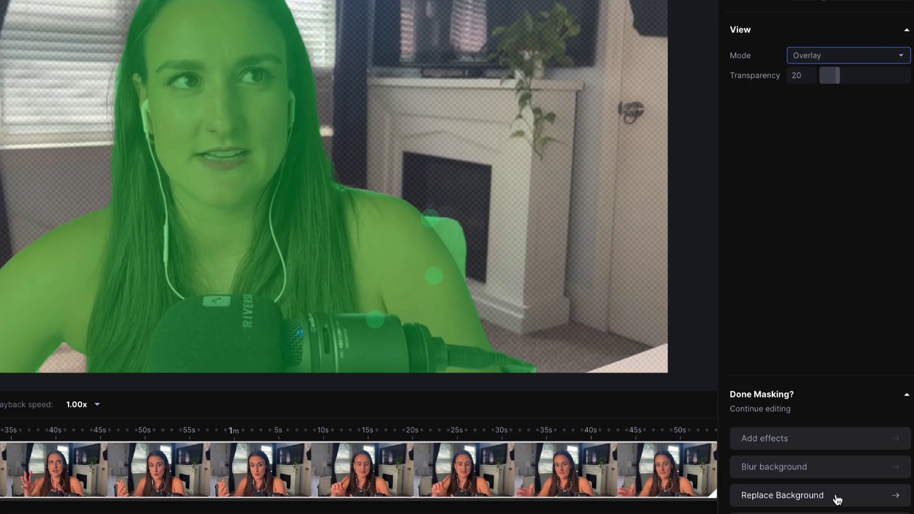
Use a green background, upload Zoom_BG4_Bright-Office.jpg, and move the masked clip up a track
left_click(823, 498)
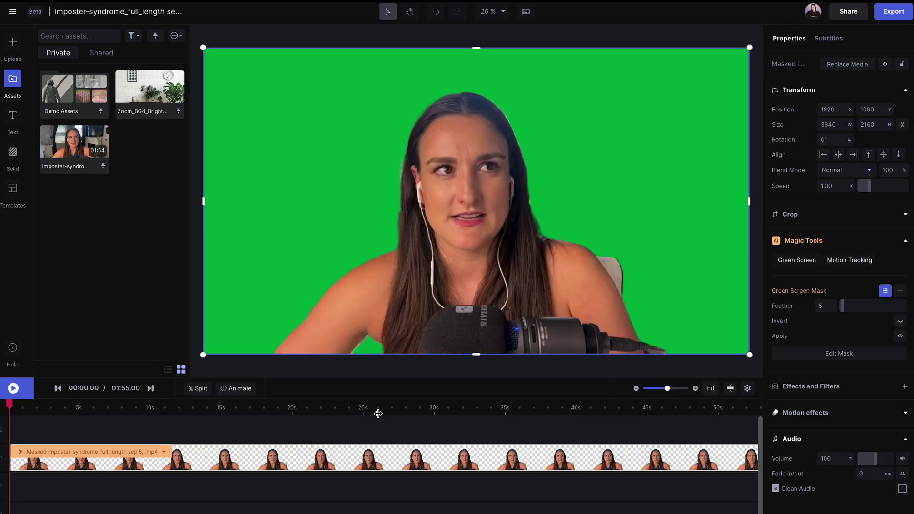
left_click(12, 44)
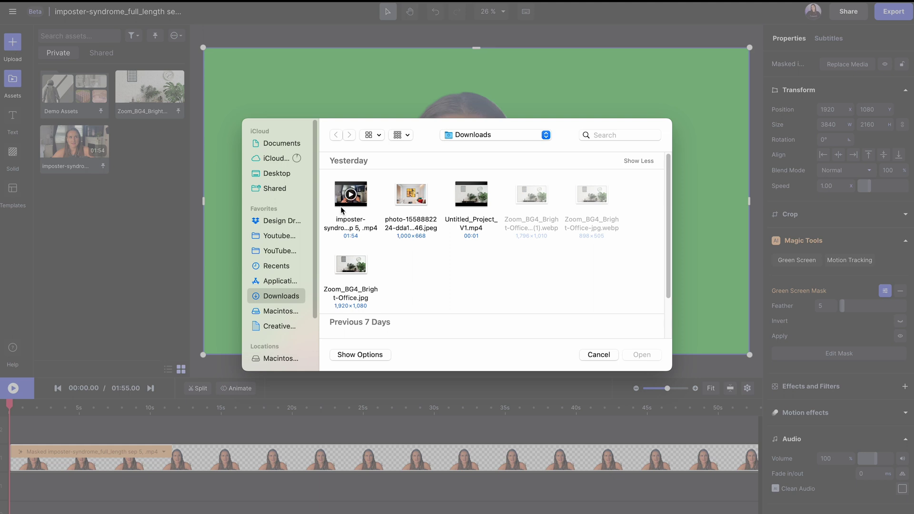
left_click(346, 270)
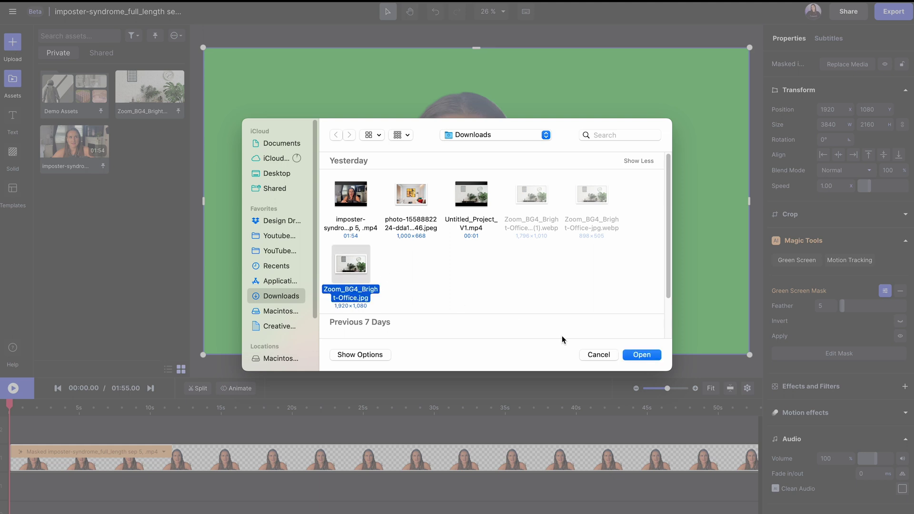
left_click(641, 355)
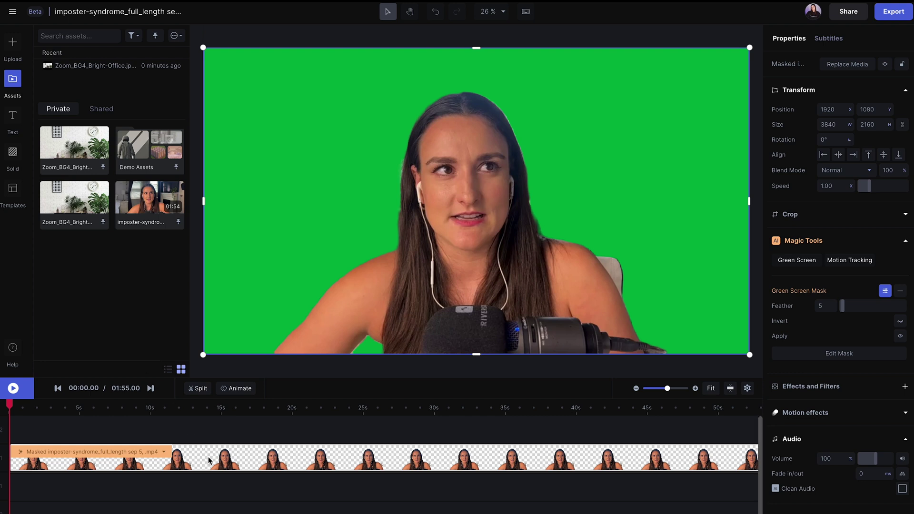
left_click_drag(212, 463, 210, 435)
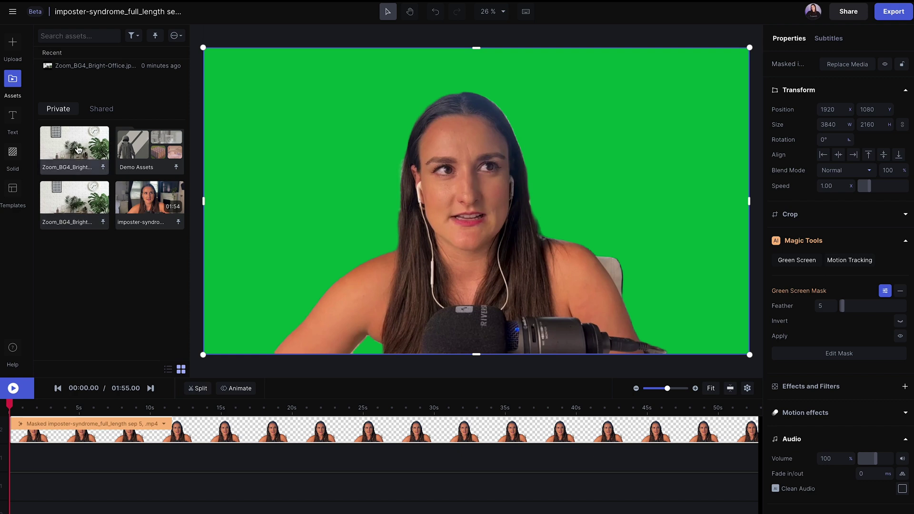
Place the office image beneath the speaker across the full timeline and preview playback
left_click_drag(78, 149, 14, 464)
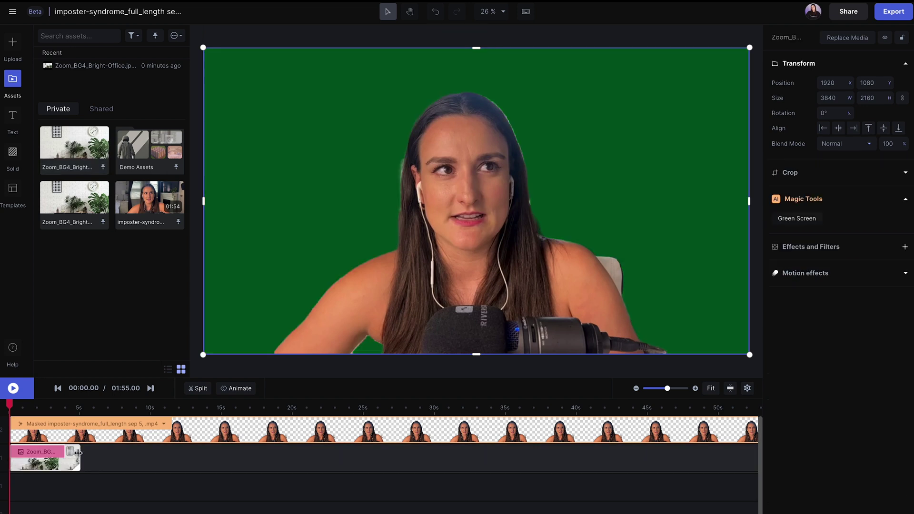
left_click_drag(78, 453, 762, 486)
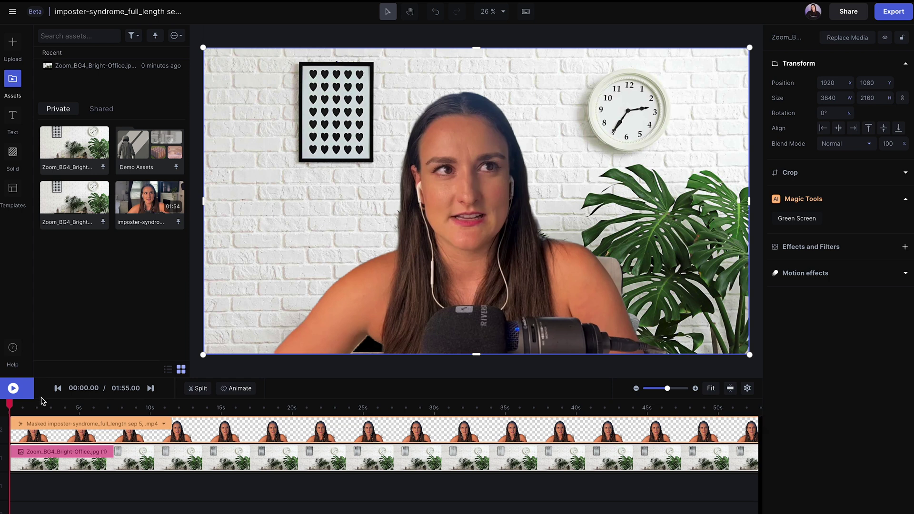
key("space")
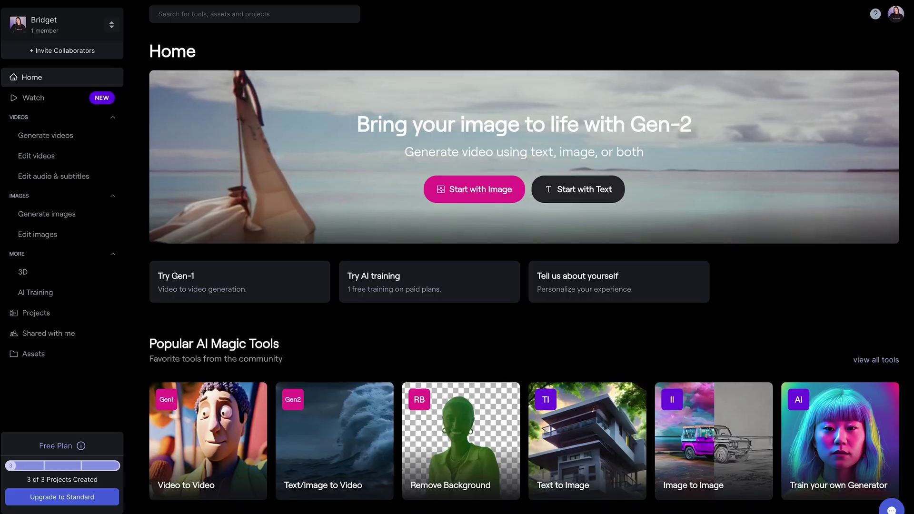
Open the Depth of Field tool from the expanded magic tools grid
scroll(523, 271, "down", 4)
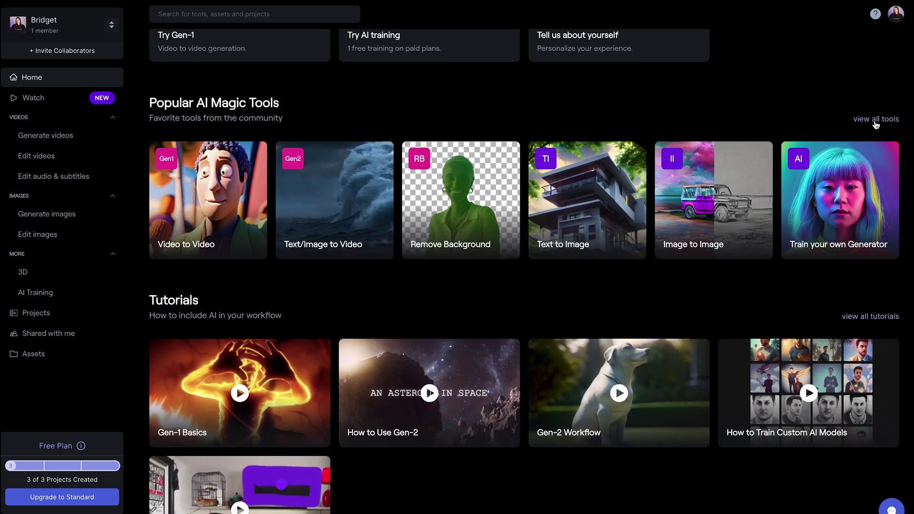
left_click(875, 120)
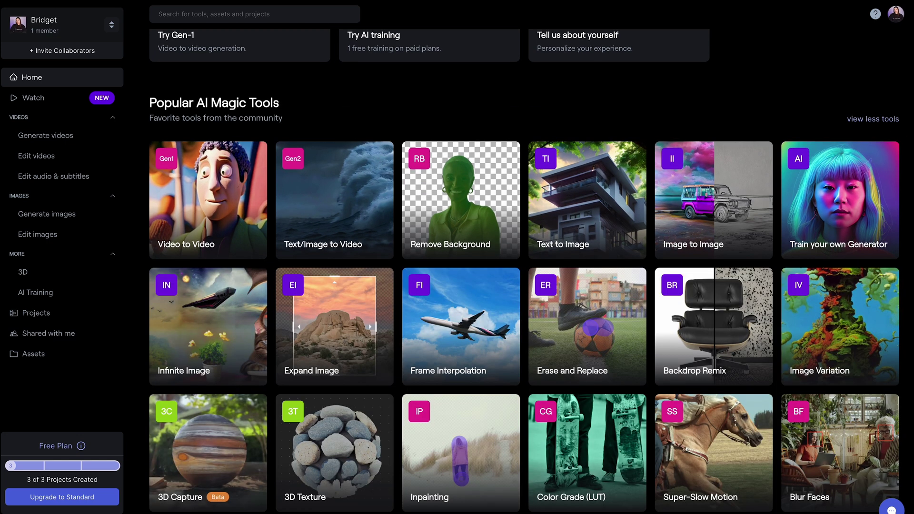
scroll(524, 271, "down", 2)
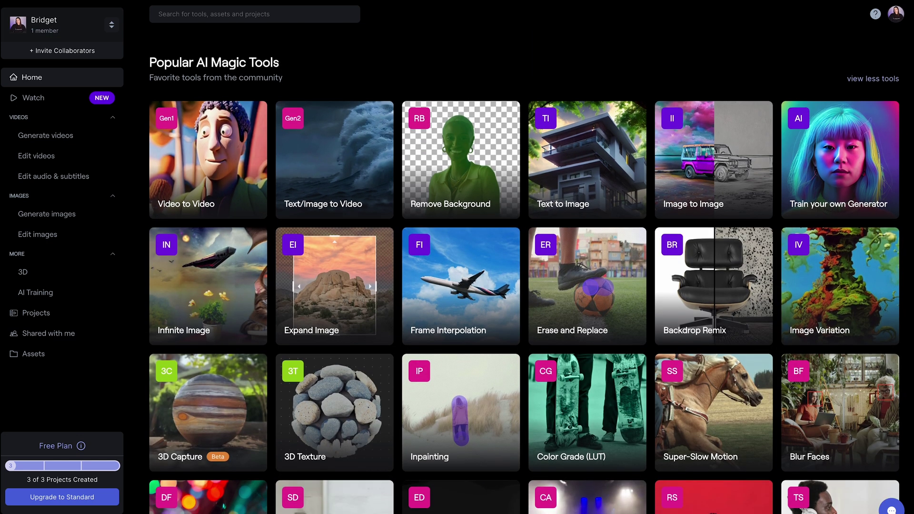
scroll(243, 354, "down", 3)
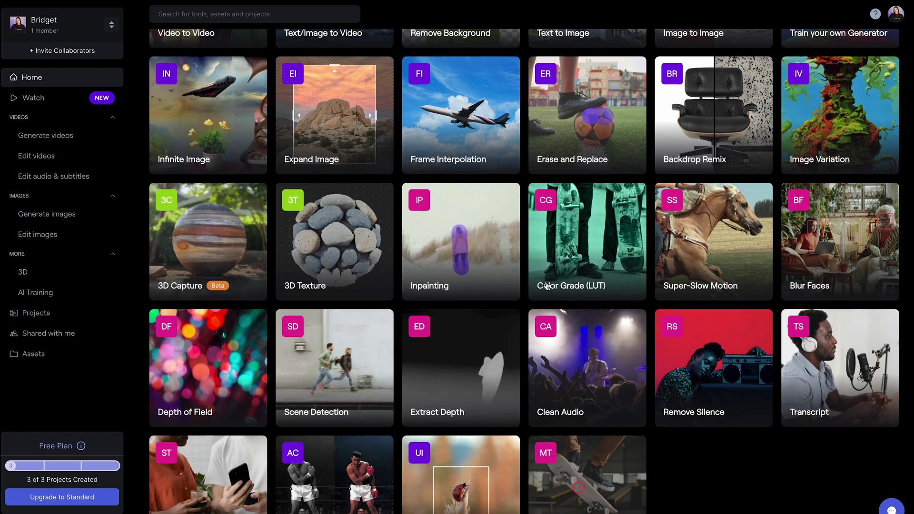
left_click(212, 362)
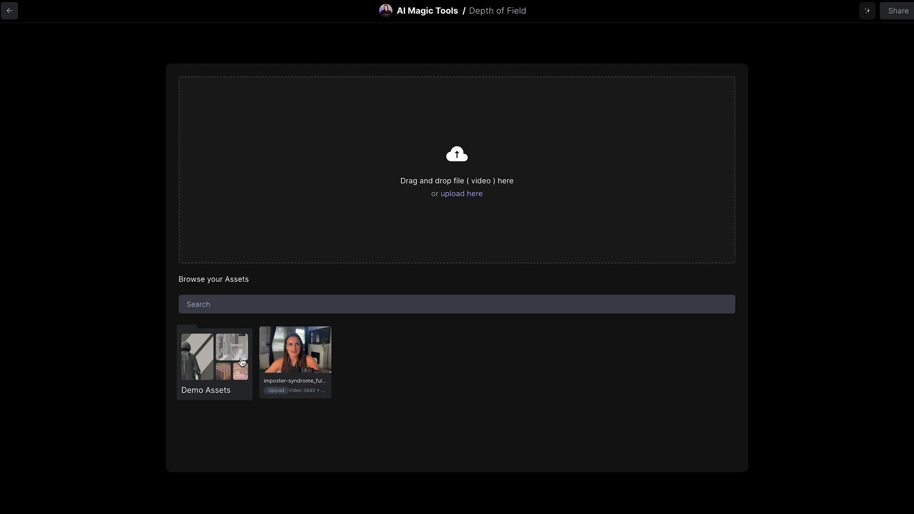
Process the talking-head video with depth of field focused on the face at 71%, amount 43%
left_click(288, 359)
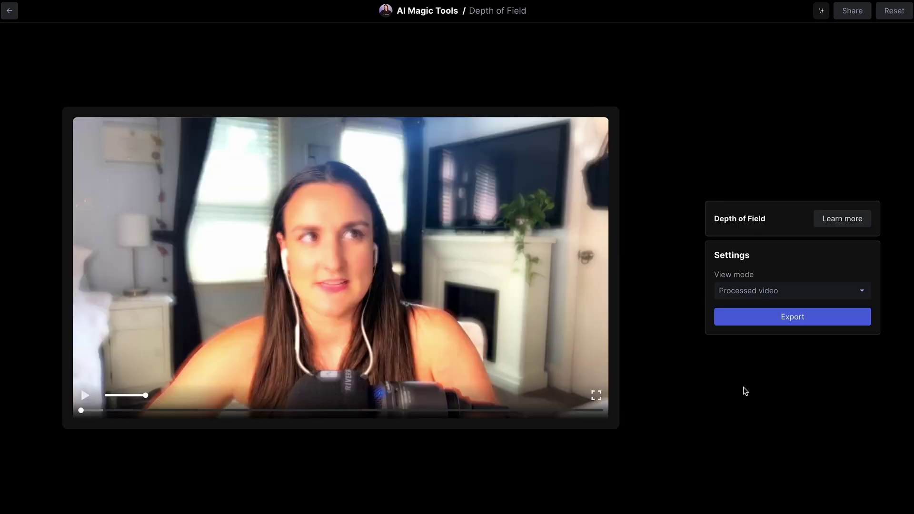
left_click(819, 298)
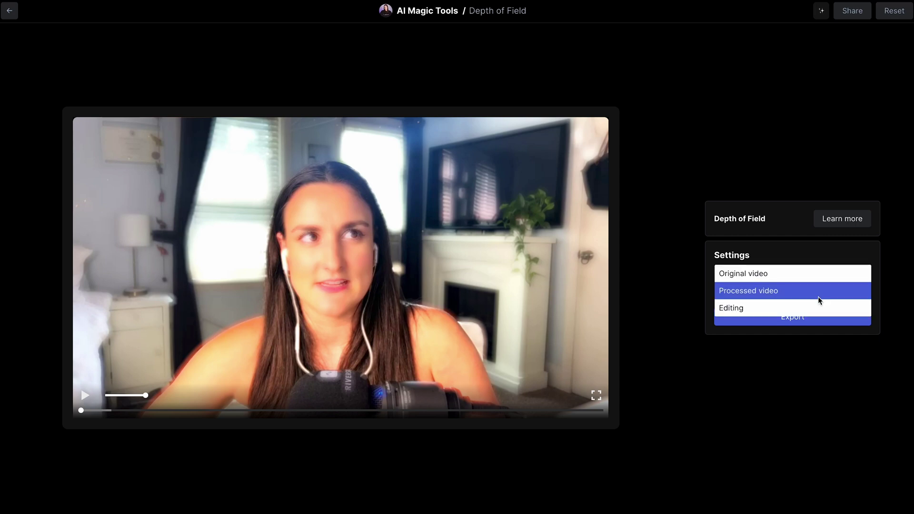
left_click(814, 310)
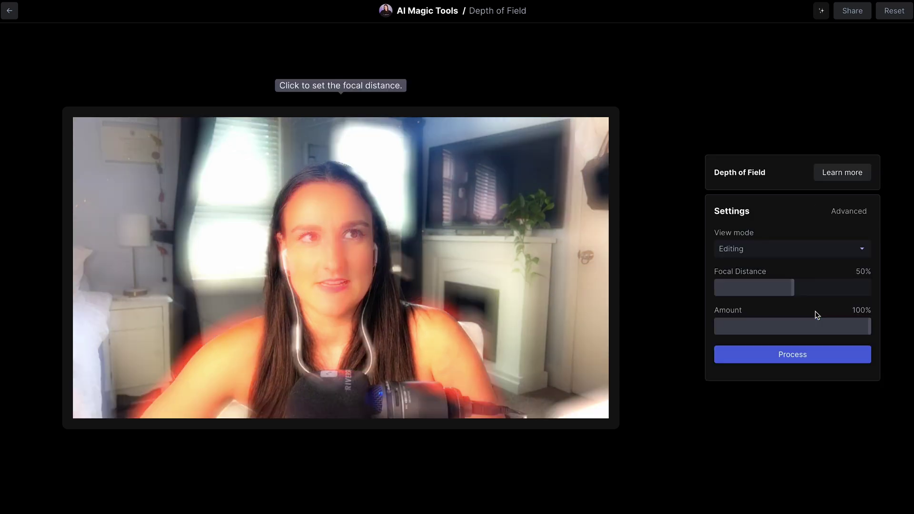
left_click(332, 267)
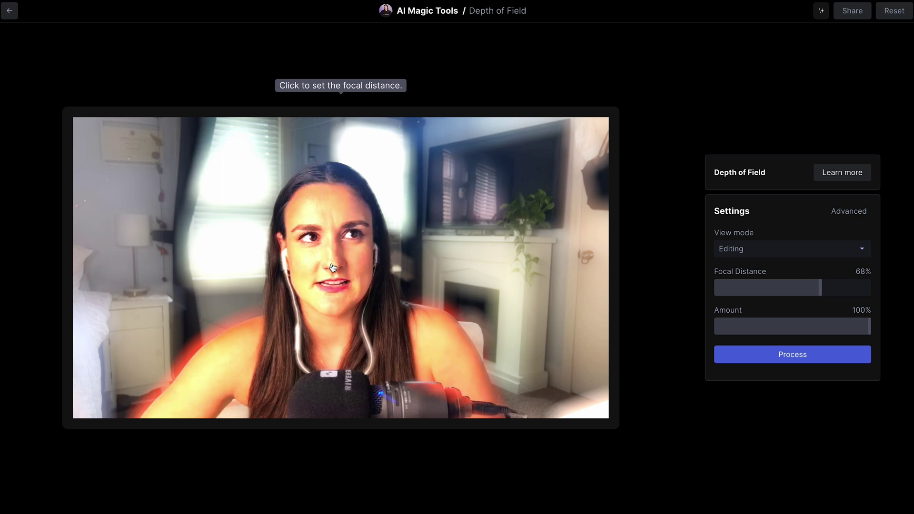
left_click(332, 267)
left_click_drag(868, 325, 782, 322)
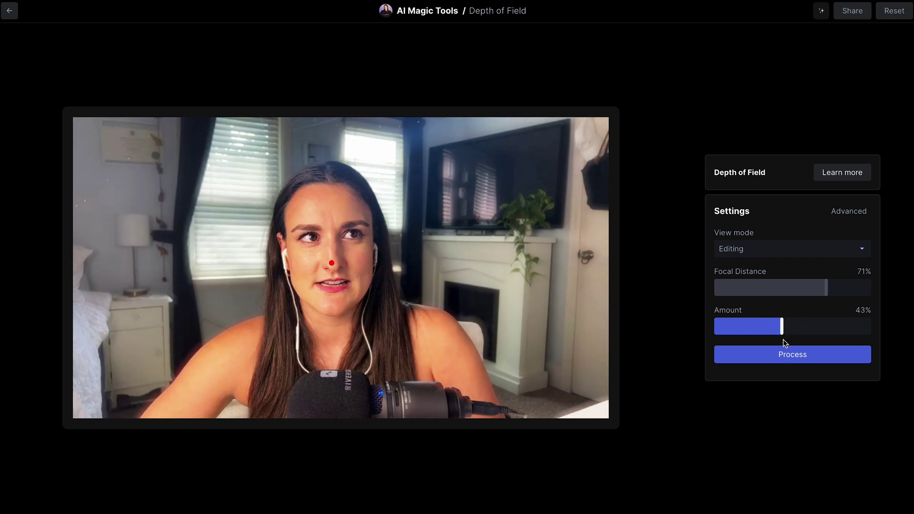
left_click(789, 354)
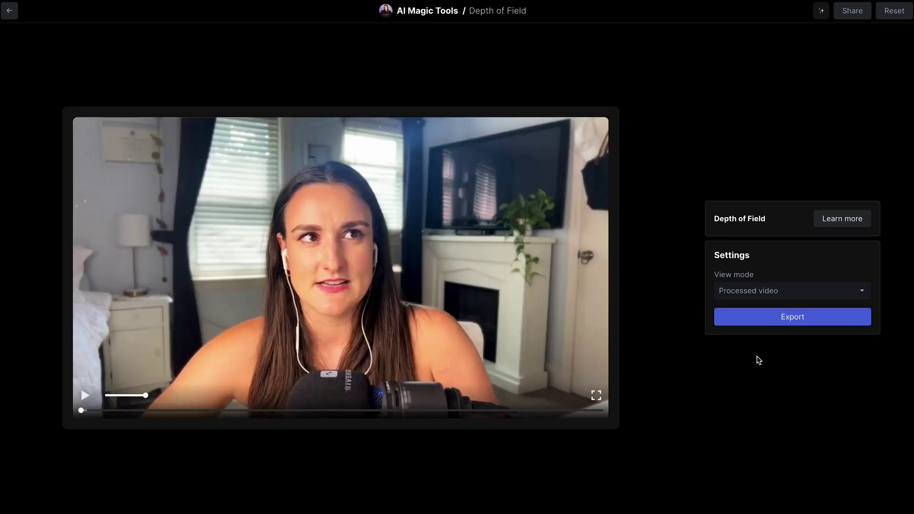
Play back the processed depth-of-field video to review it
left_click(84, 399)
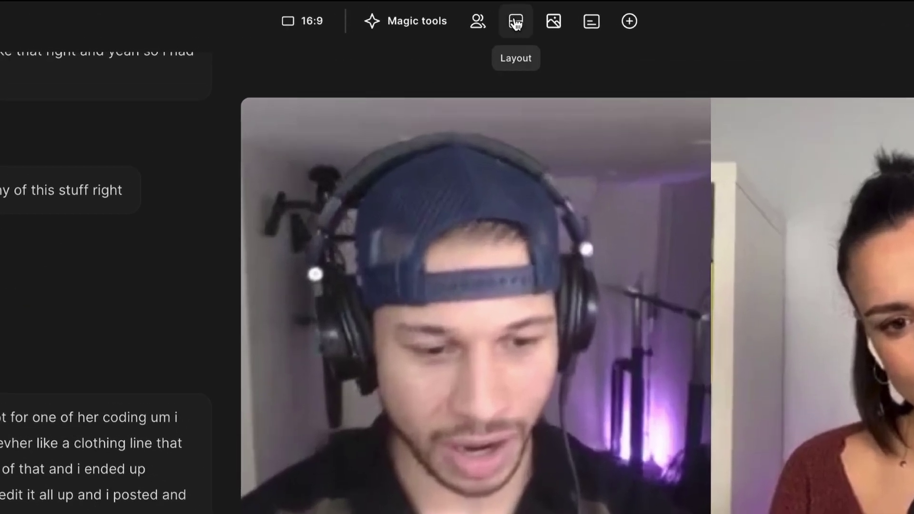
Switch the podcast video layout to Full frame
left_click(516, 22)
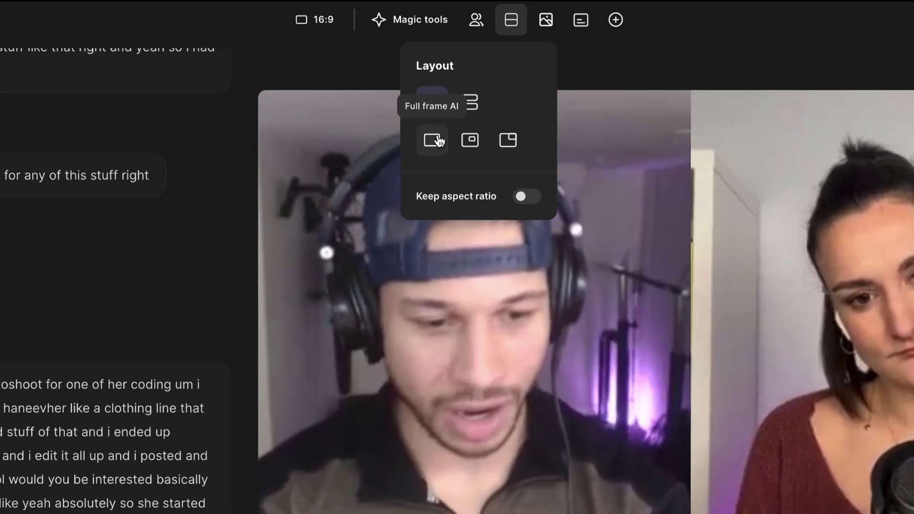
left_click(438, 141)
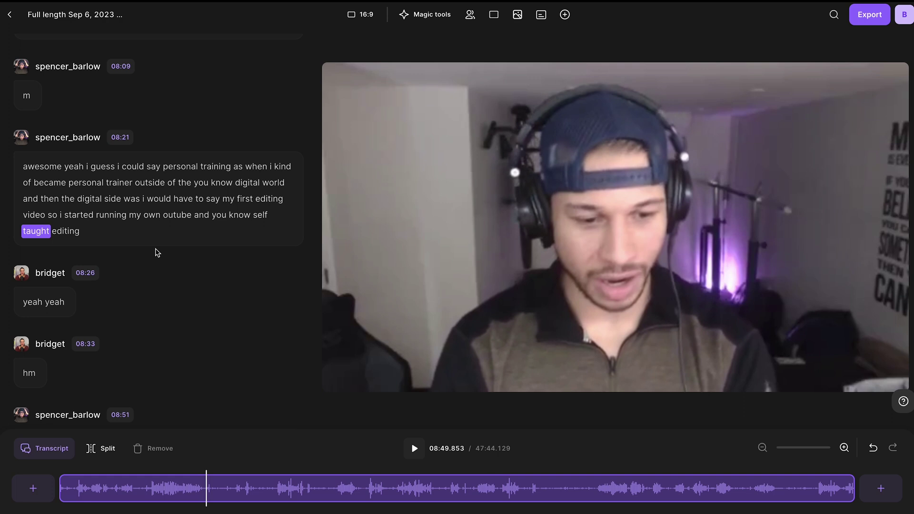
Delete the 08:21 transcript paragraph, trimming the recording to 47:14.867
left_click_drag(96, 238, 19, 174)
key("BackSpace")
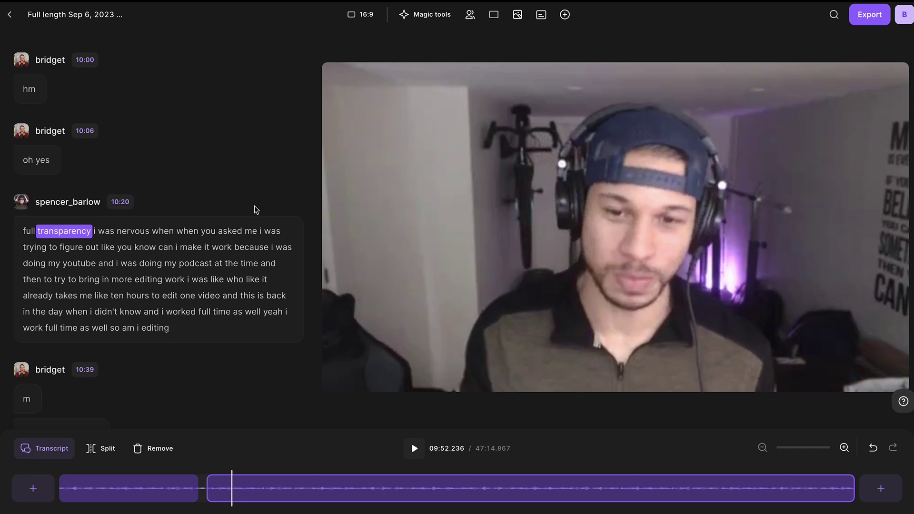
left_click(542, 17)
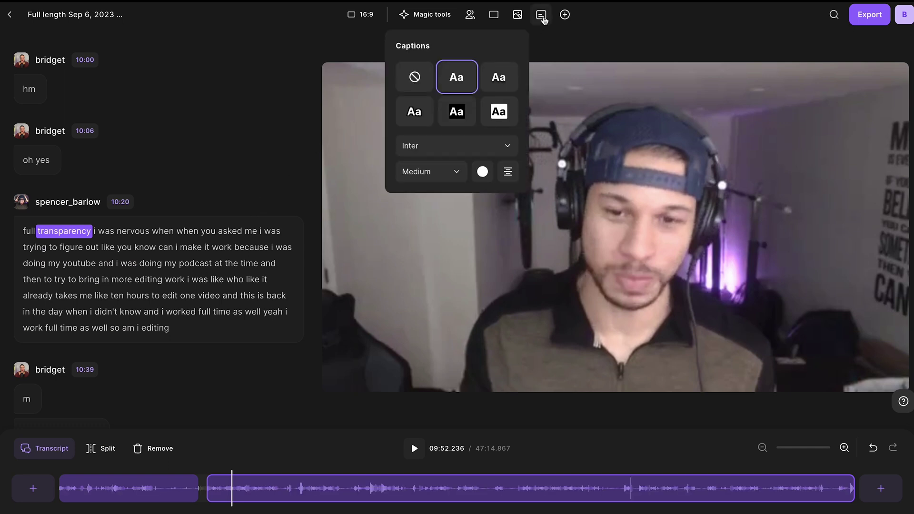
Remove all silences to trim the recording to 47:04, then export with background noise removal on
left_click(542, 18)
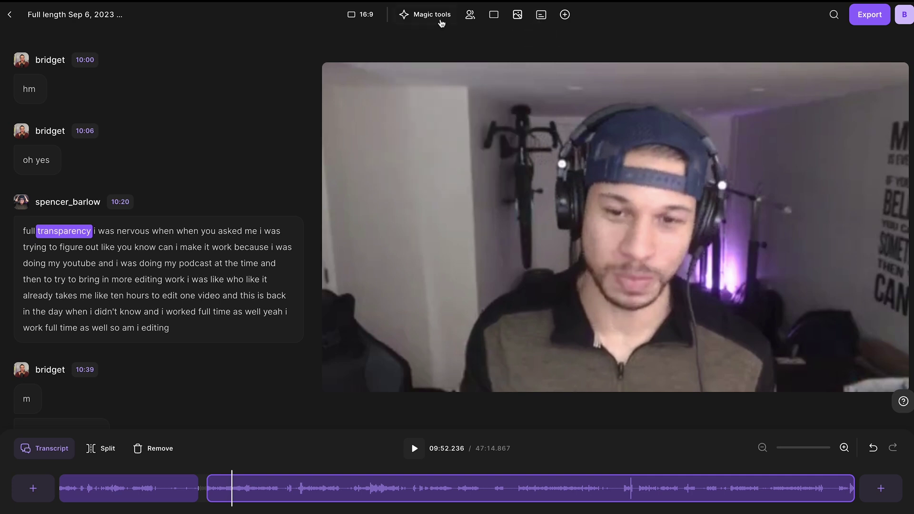
left_click(419, 16)
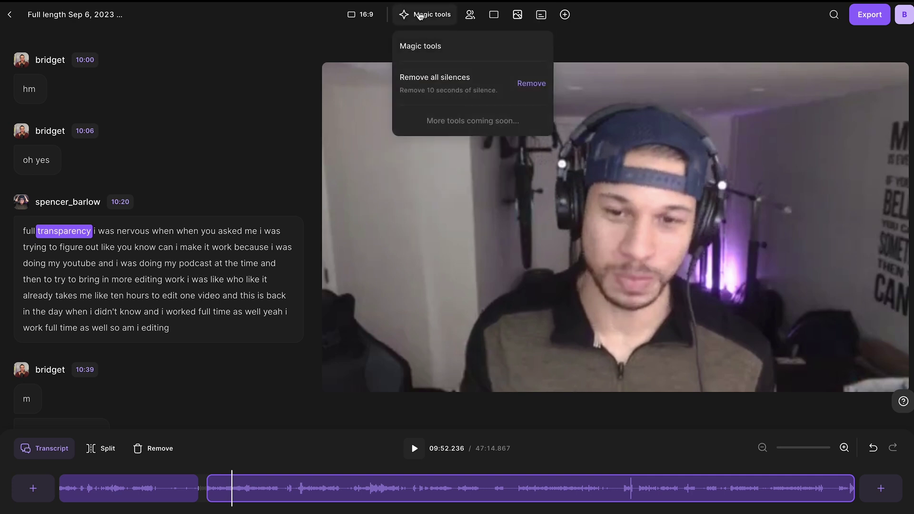
left_click(528, 84)
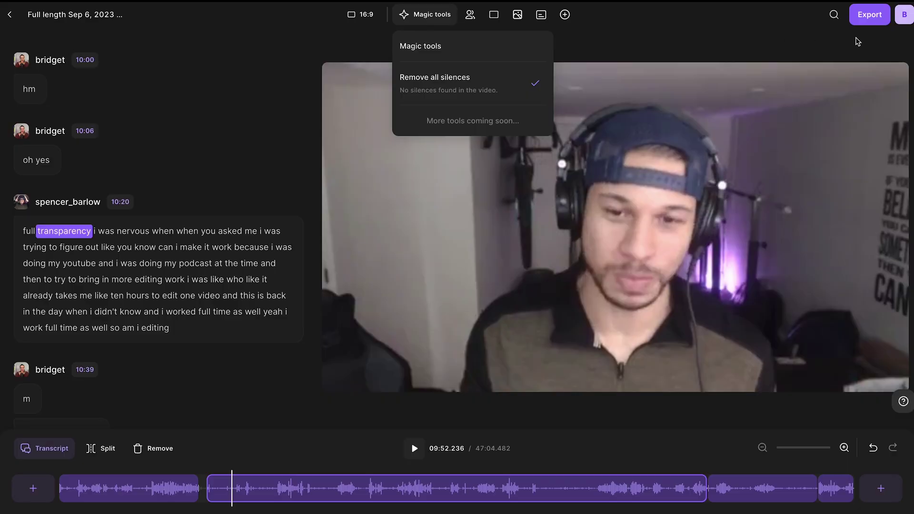
left_click(869, 14)
left_click(888, 141)
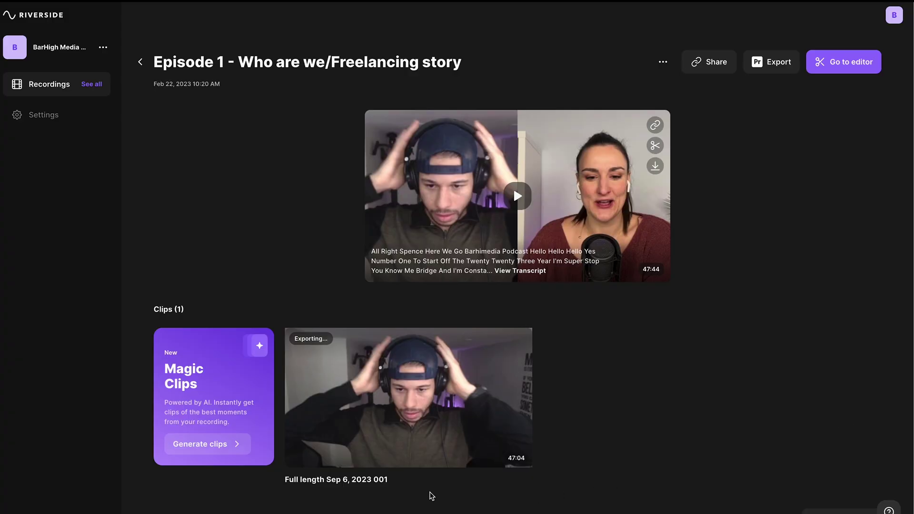
Generate Magic Clips for Episode 1 and browse results like 'Building the Team Together' and 'Learn from Mistakes'
left_click(218, 444)
left_click(871, 314)
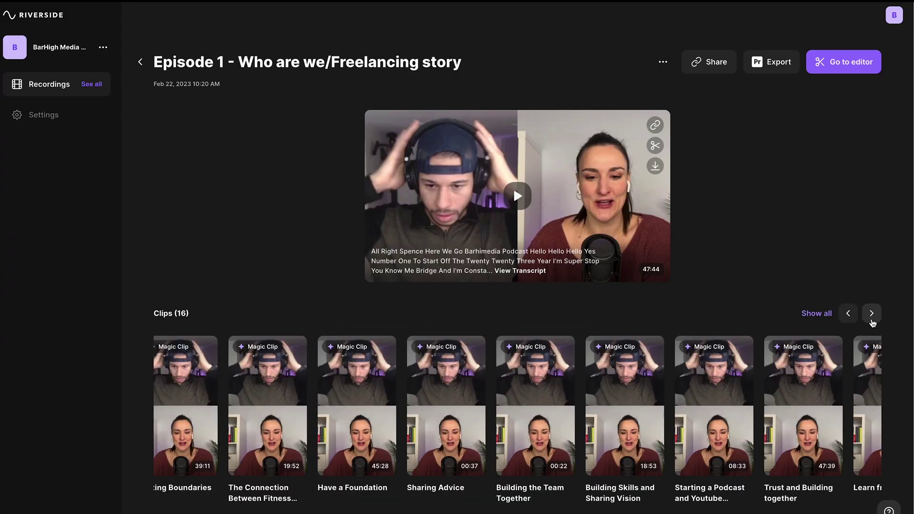
left_click(872, 316)
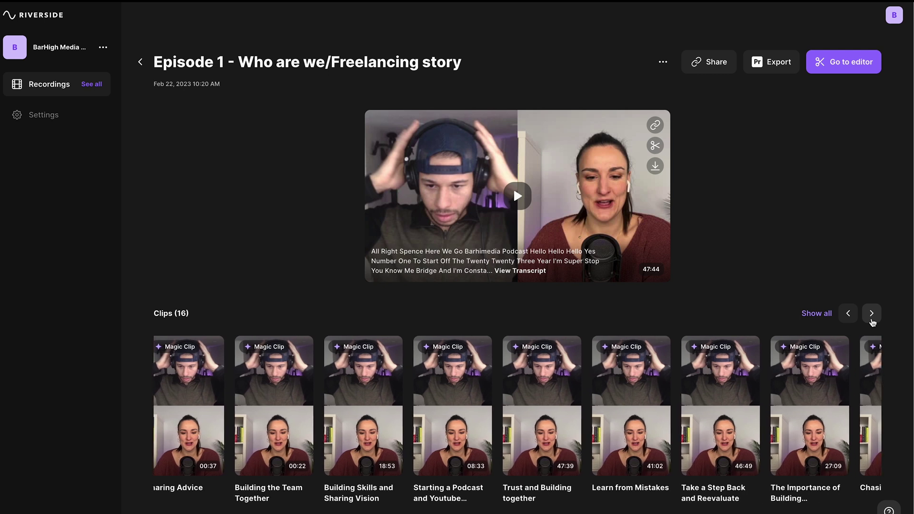